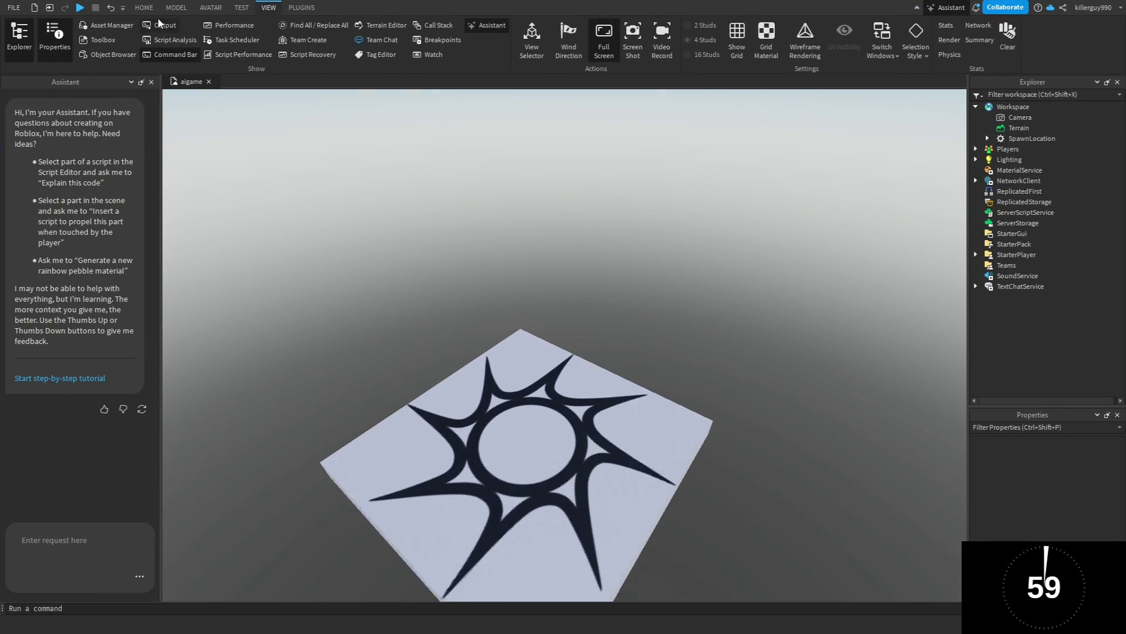
Step: Insert a large floor part and colour it bright green
click(144, 7)
click(317, 34)
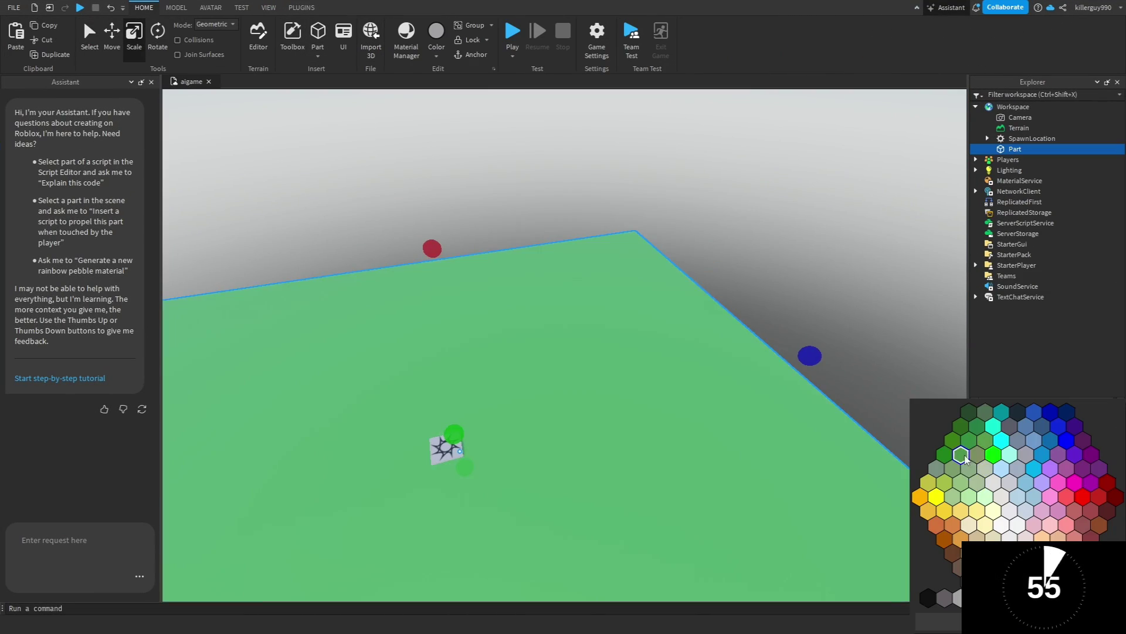
click(968, 440)
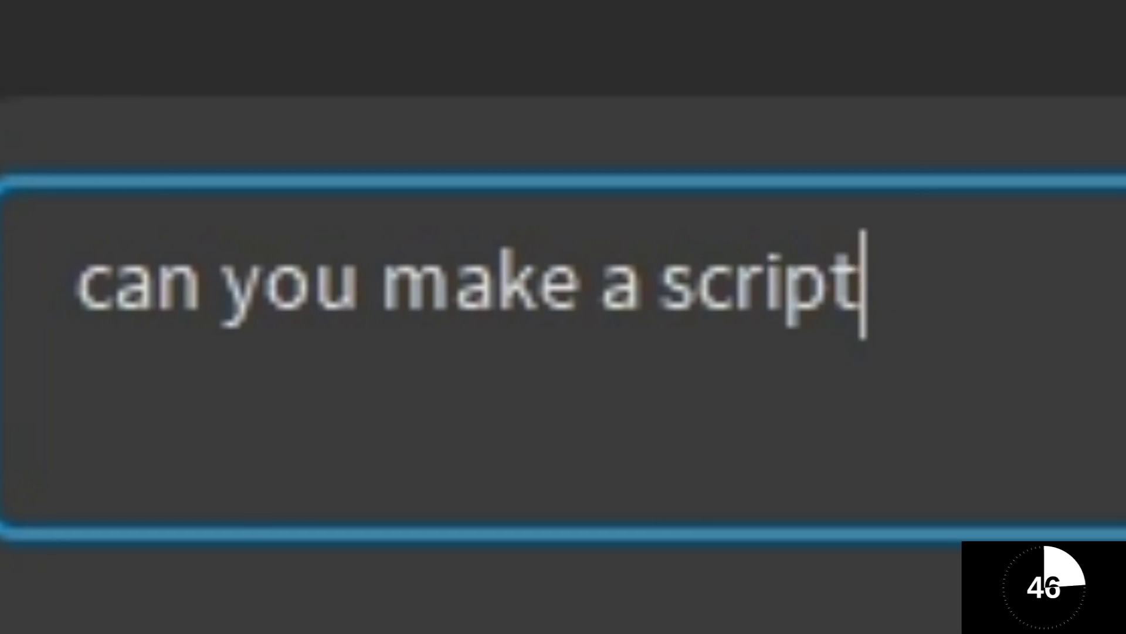
text(that m)
text(akes a le)
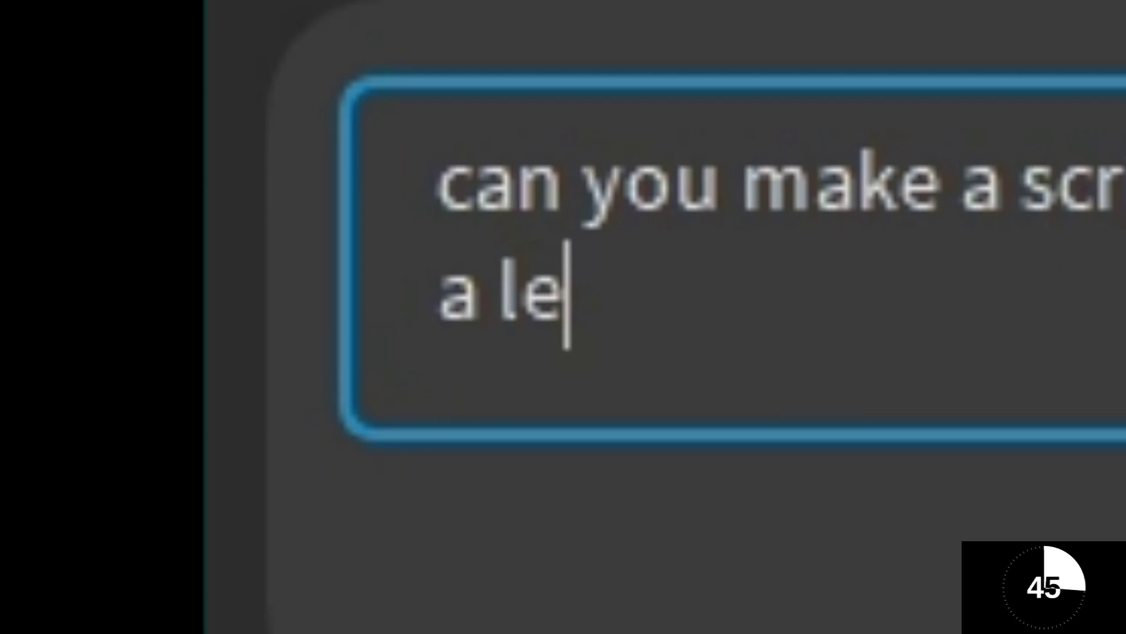
text(aderstat called Clicks)
Step: Request a Clicks leaderstat script from the Assistant and paste it into the ServerScriptService script
key(Return)
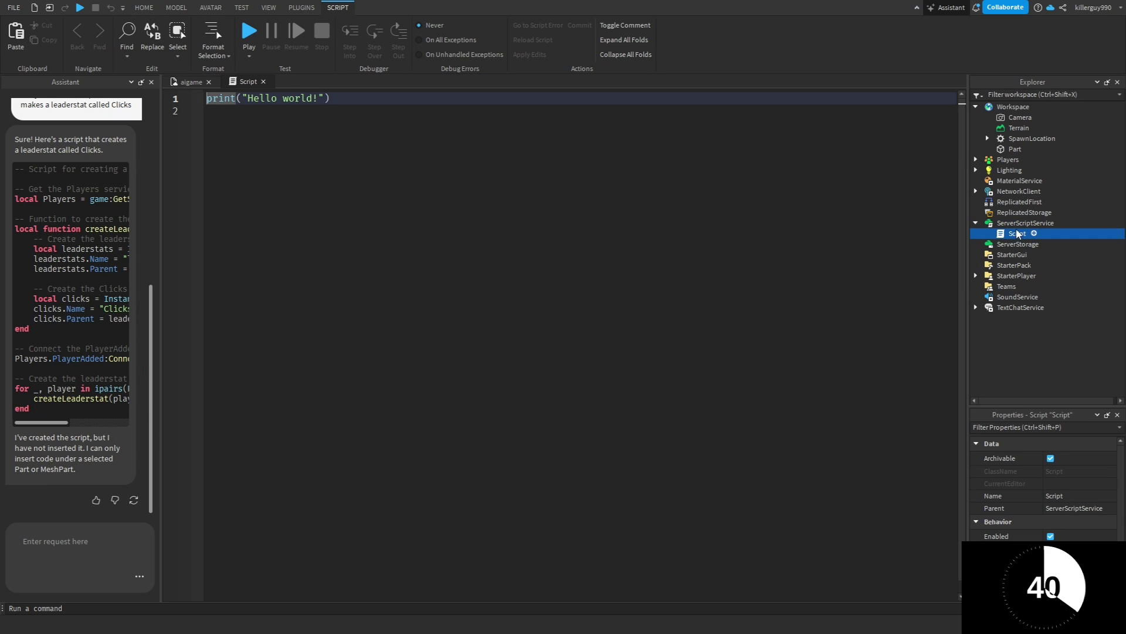
text(-- Script for creating a leaderstat called Clicks  -- Get the Players service local Players = game:GetService("Players")  -- Function to create the leaderstat local function createLeaderstat(player)     -- Create the leaderstat     local leaderstats = Instance.new("Folder")     leaderstats.Name = "leaderstats"     leaderstats.Parent = player      -- Create the Clicks value     local clicks = Instance.new("IntValue")     clicks.Name = "Clicks"     clicks.Parent = leaderstats end  -- Connect the PlayerAdded event Players.PlayerAdded:Connect(createLeaderstat)  -- Create the leaderstat for existing players for _, player in ipairs(Players:GetPlayers()) do     createLeaderstat(player) end)
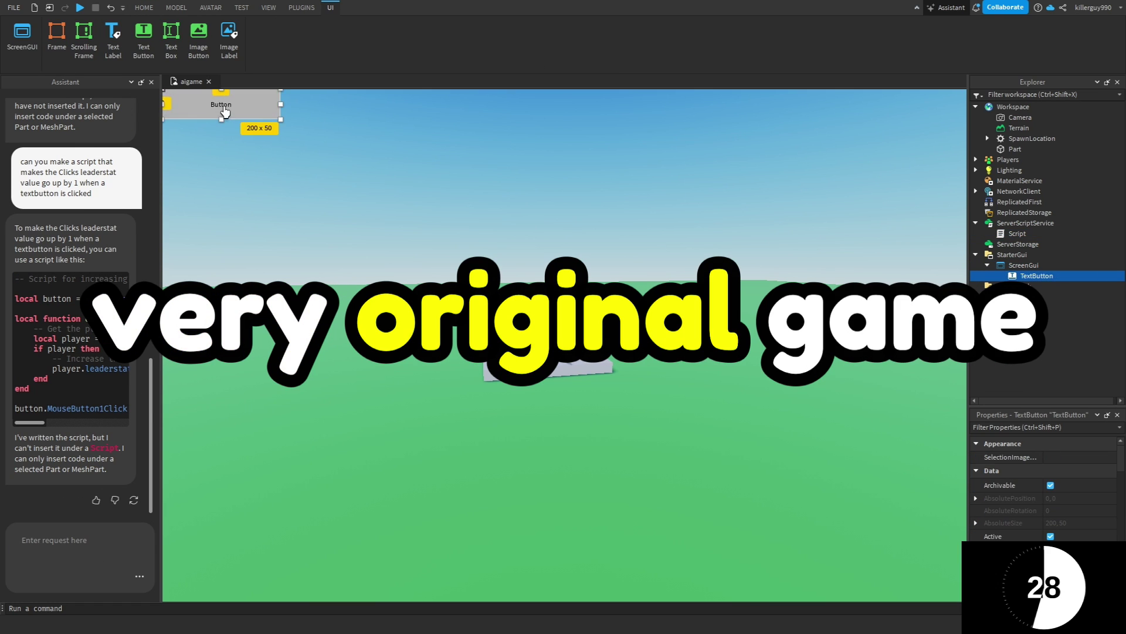
Step: Paste the click-increment code into the button's LocalScript and start a play-test
text(-- Script for increasing Clicks leaderstat value when a TextButton is clicked  local button = script.Parent  -- Assuming this script is a child of the TextButton  local function onClick()     -- Get the player who clicked the button     local player = game.Players:GetPlayerFromCharacter(button.Parent)     if player then         -- Increase the Clicks leaderstat value by 1         player.leaderstats.Clicks.Value = player.leaderstats.Clicks.Value + 1     end end  button.MouseButton1Click:Connect(onClick))
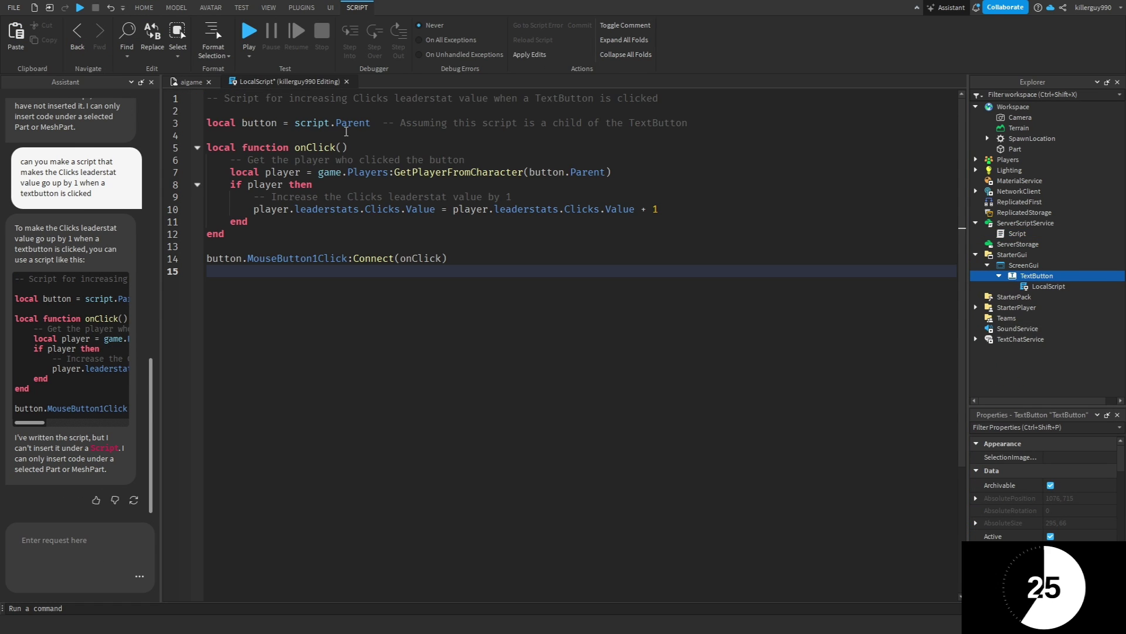
key(F5)
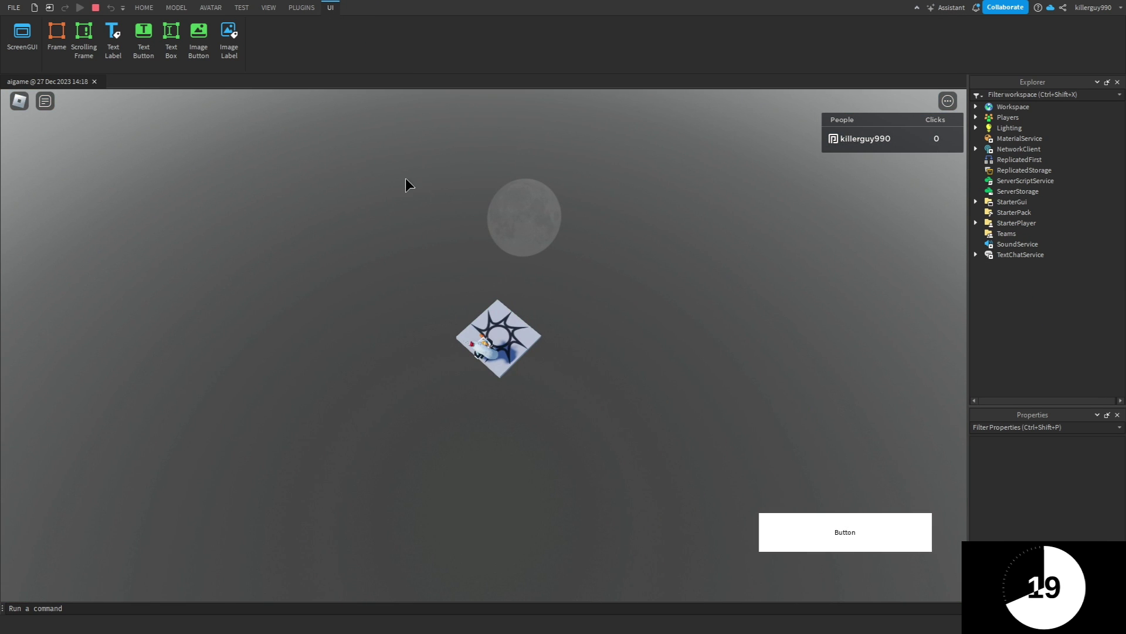
Step: Stop the play-test, then click the Click Me! button repeatedly to raise Clicks
click(96, 7)
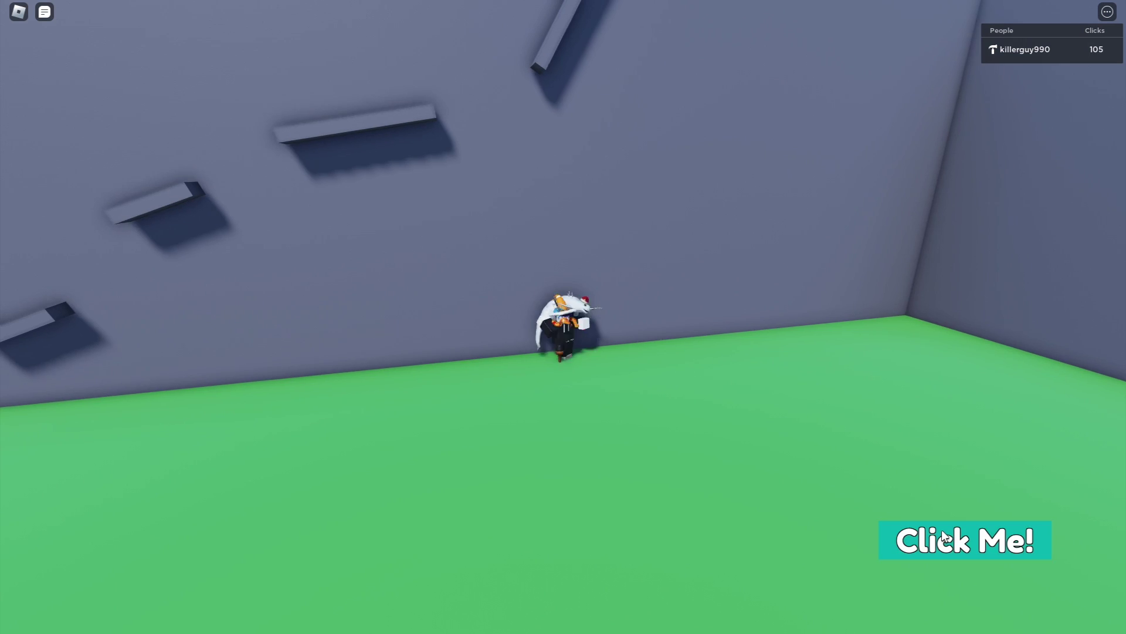
click(945, 538)
click(955, 541)
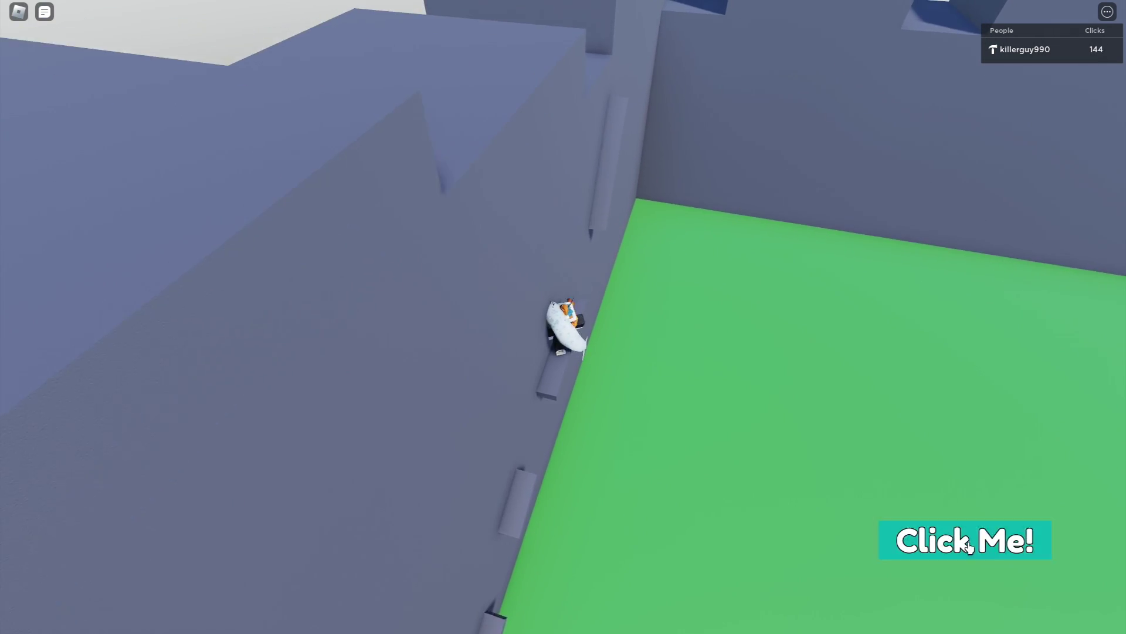